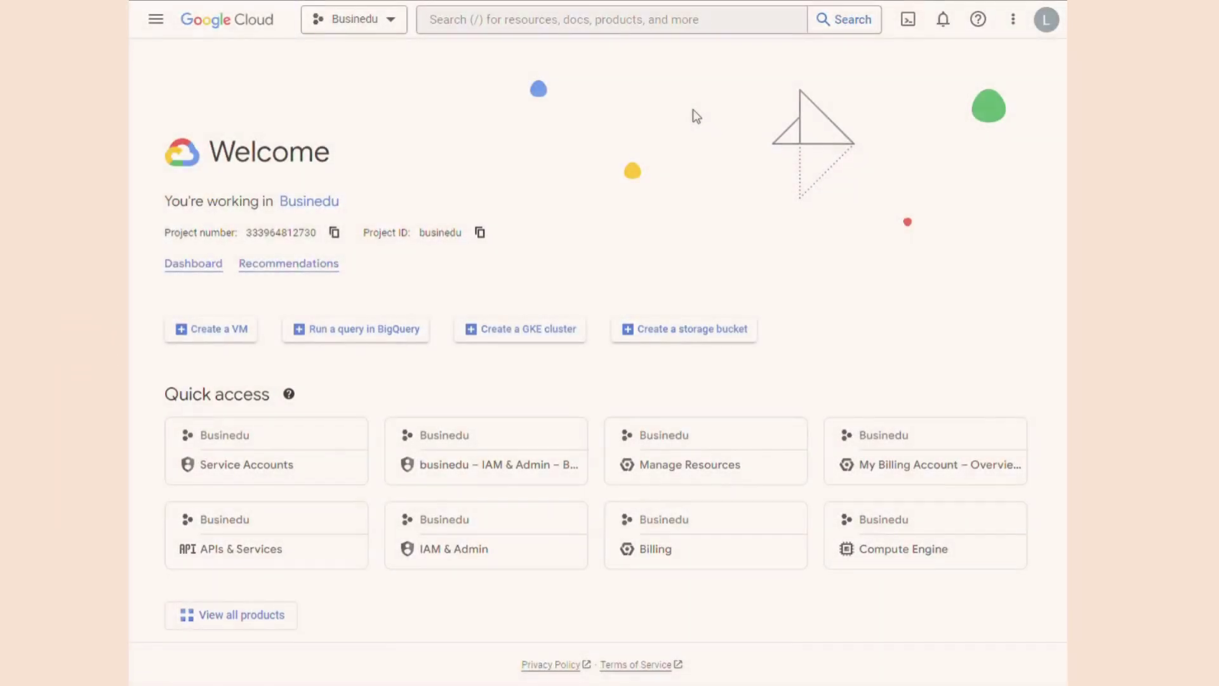
Step: Start creating a new project named 'EXAMPLE TE' from the project picker
{"action": "left_click", "coordinate": [393, 23]}
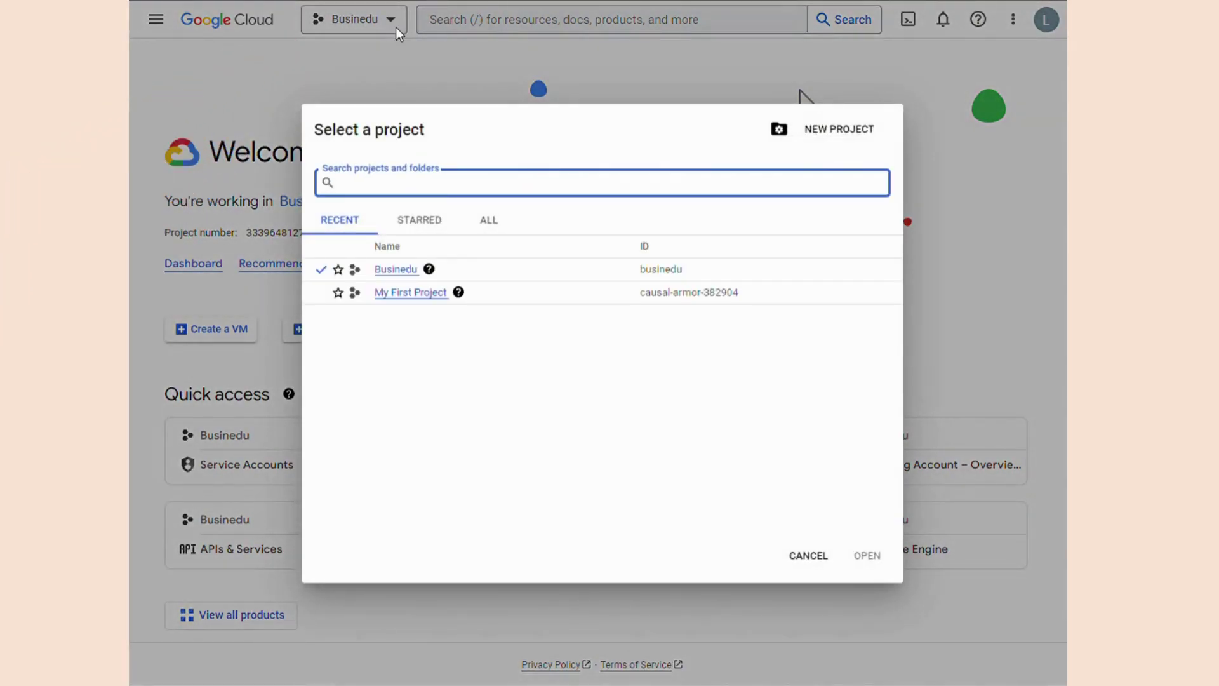
{"action": "left_click", "coordinate": [825, 129]}
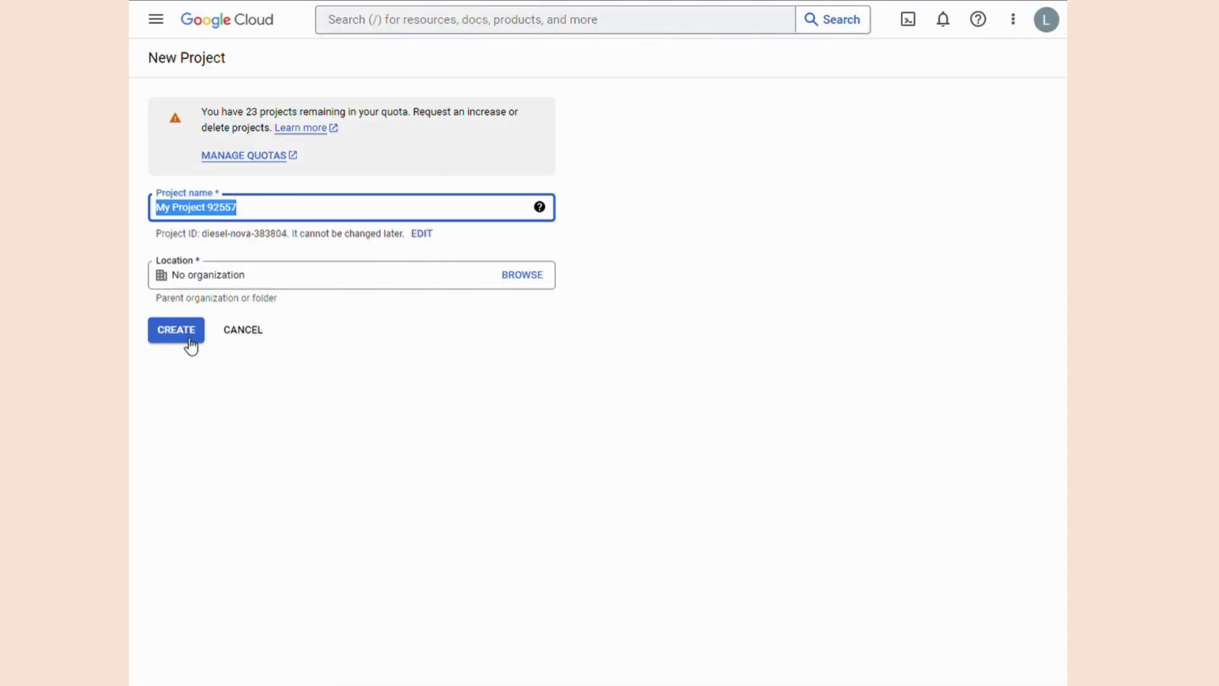
{"action": "type", "text": "EXAMPLE TE"}
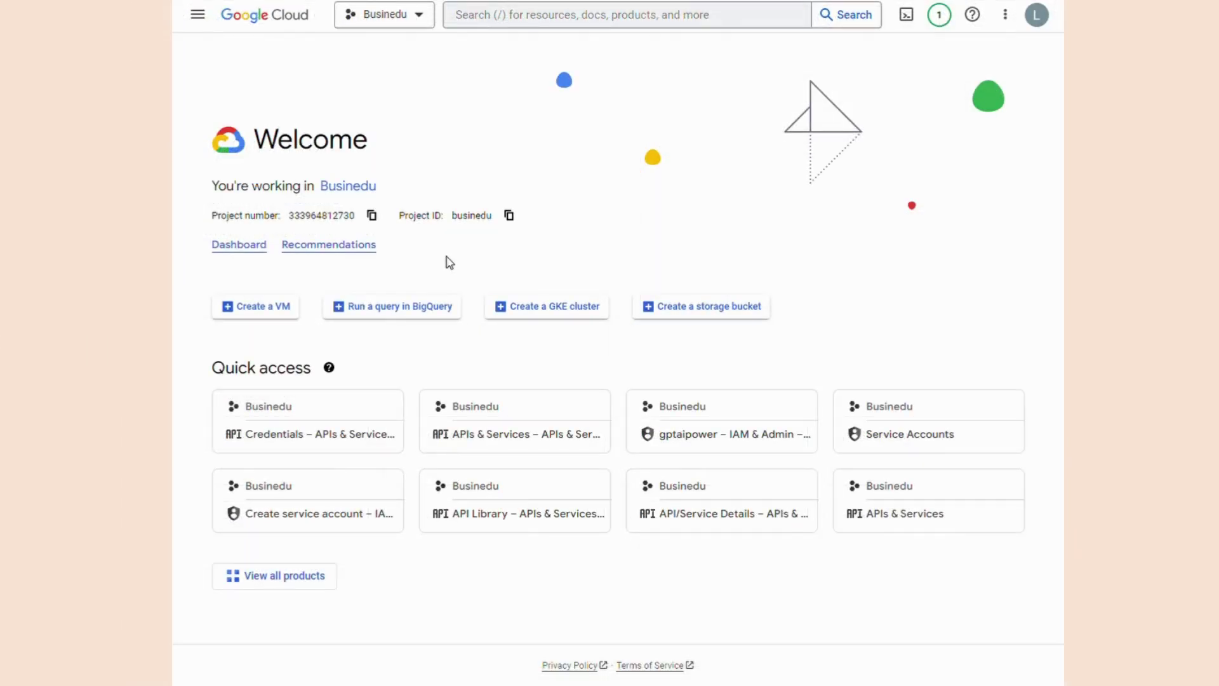
Step: Search the APIs & Services library for 'sheets' and open the Google Sheets API page
{"action": "left_click", "coordinate": [216, 244]}
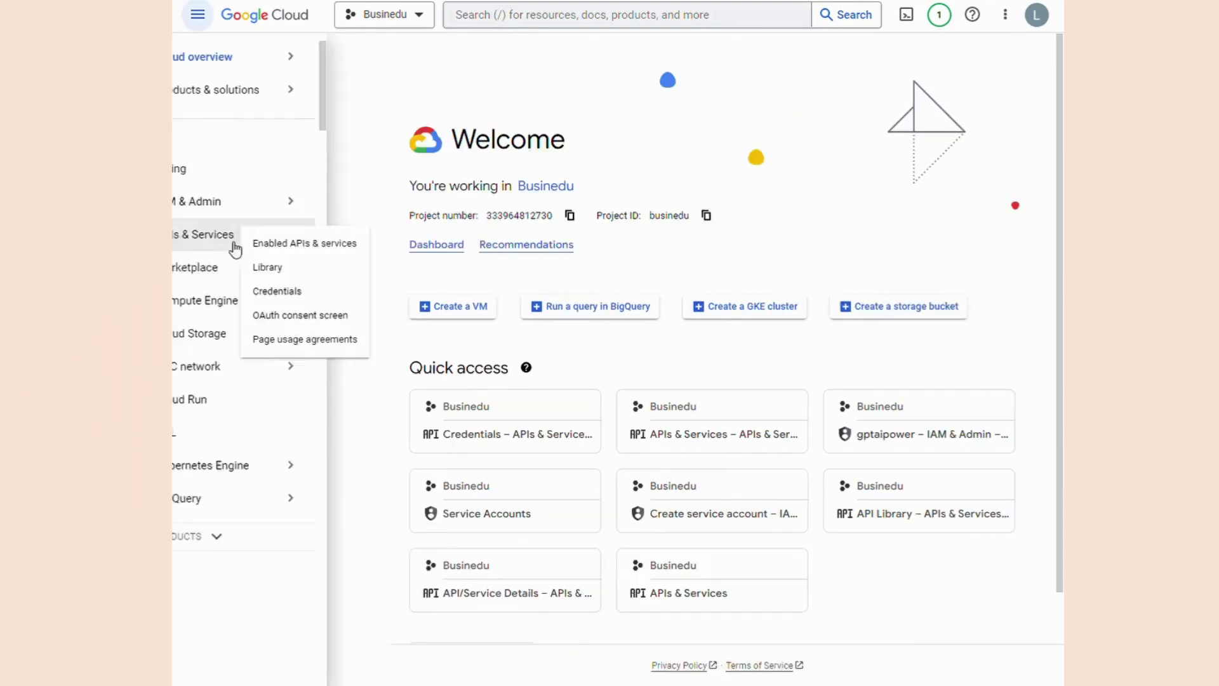
{"action": "left_click", "coordinate": [810, 372]}
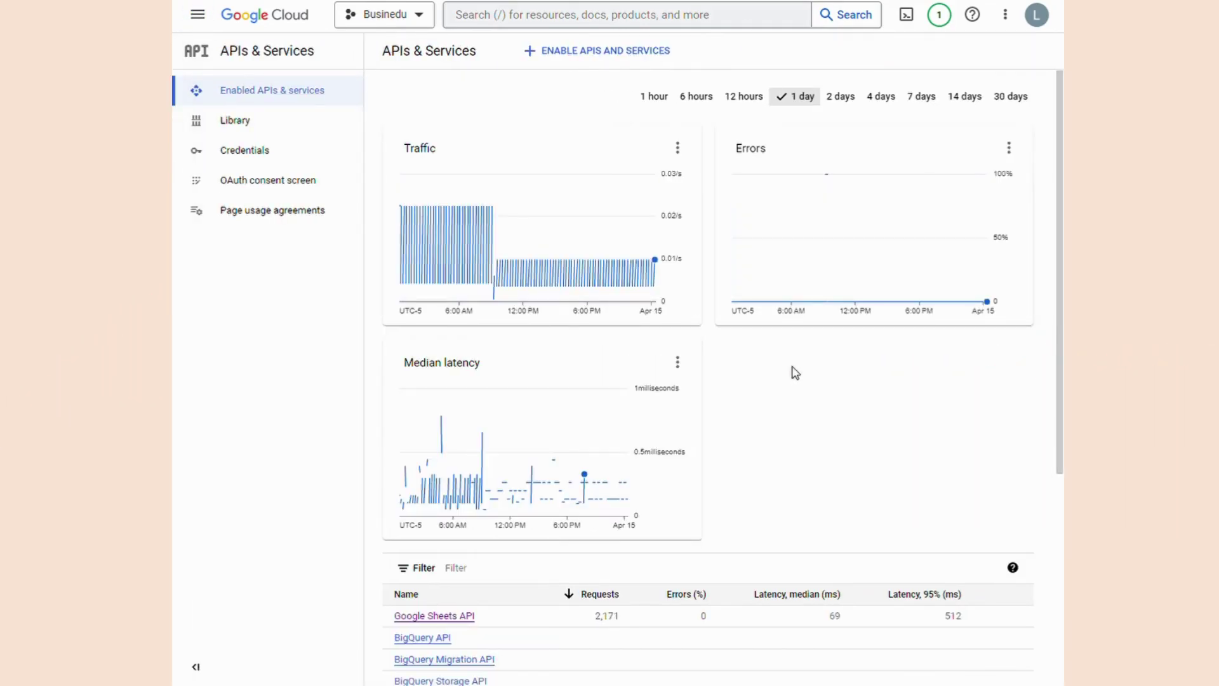
{"action": "left_click", "coordinate": [585, 57]}
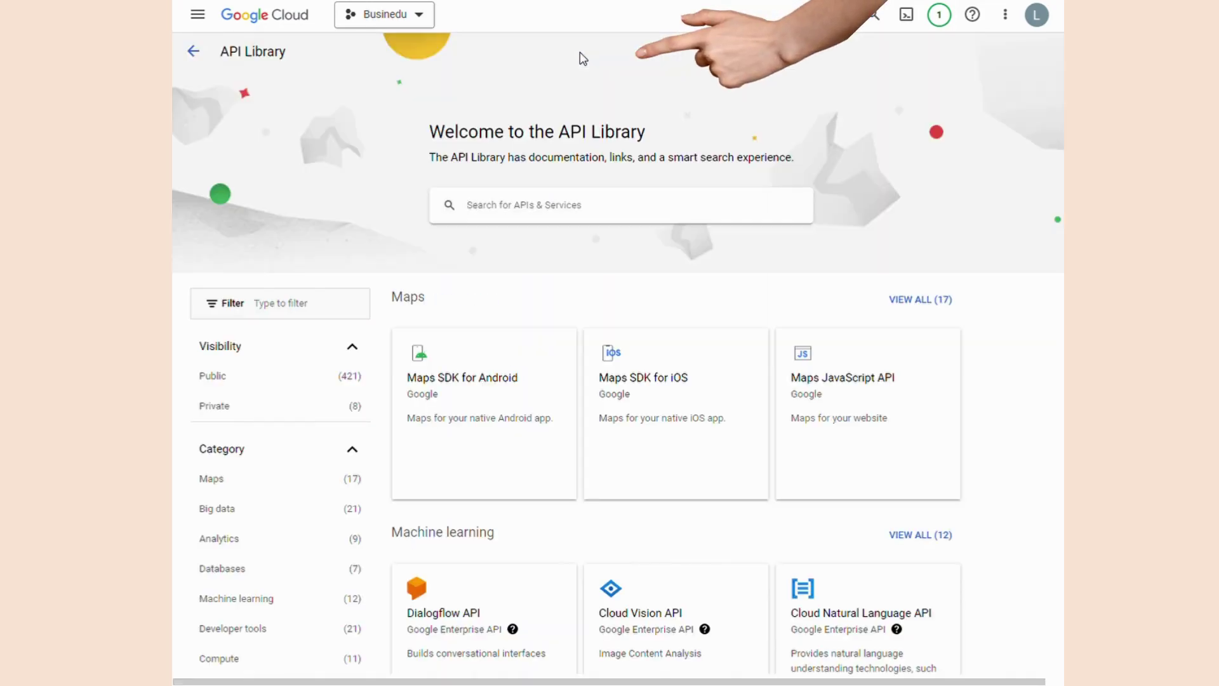
{"action": "left_click", "coordinate": [618, 207]}
{"action": "type", "text": "sheets"}
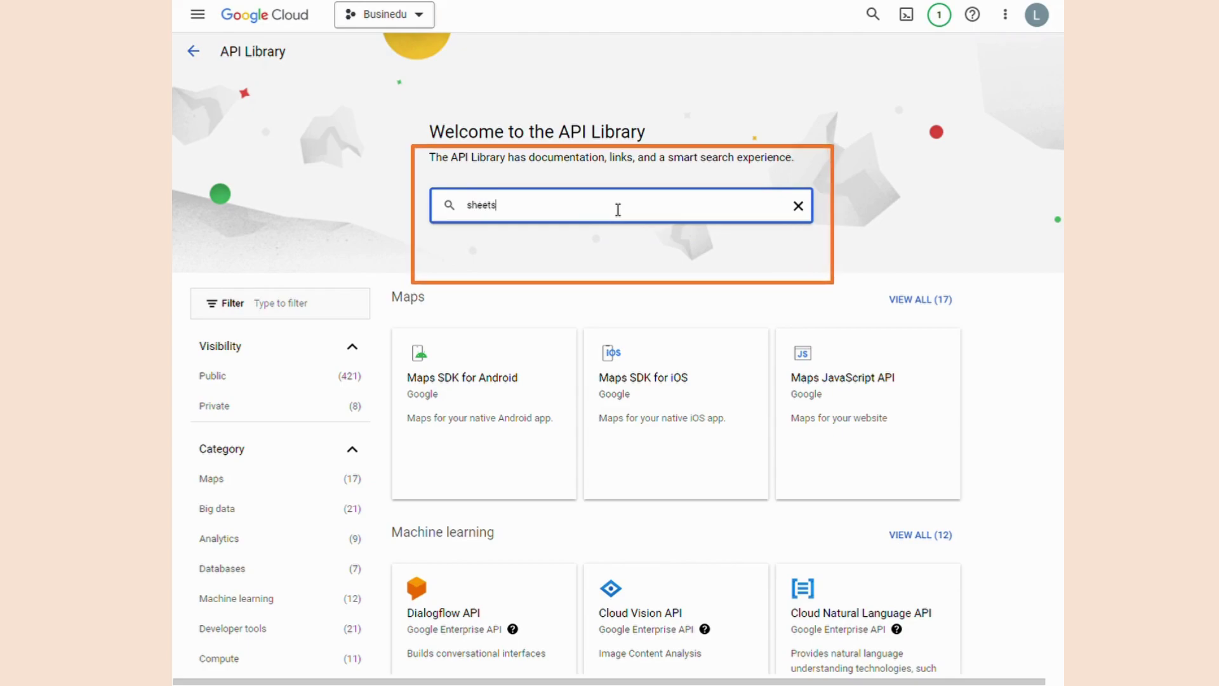
{"action": "key", "text": "Return"}
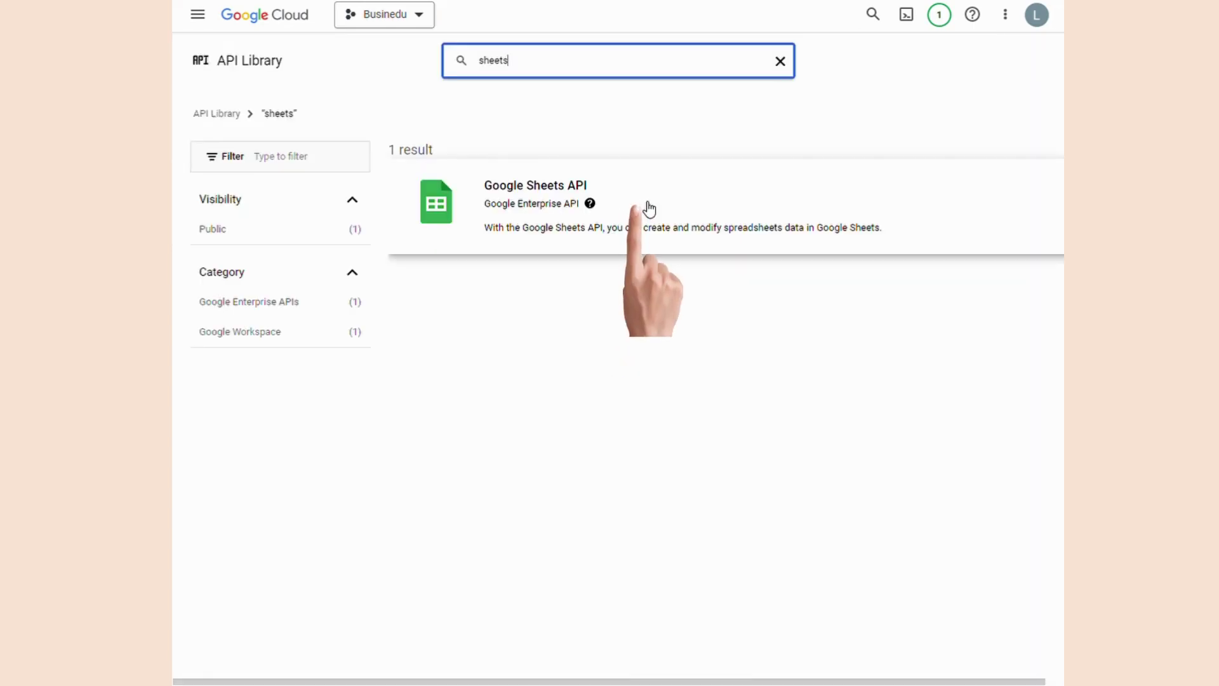
{"action": "left_click", "coordinate": [648, 209]}
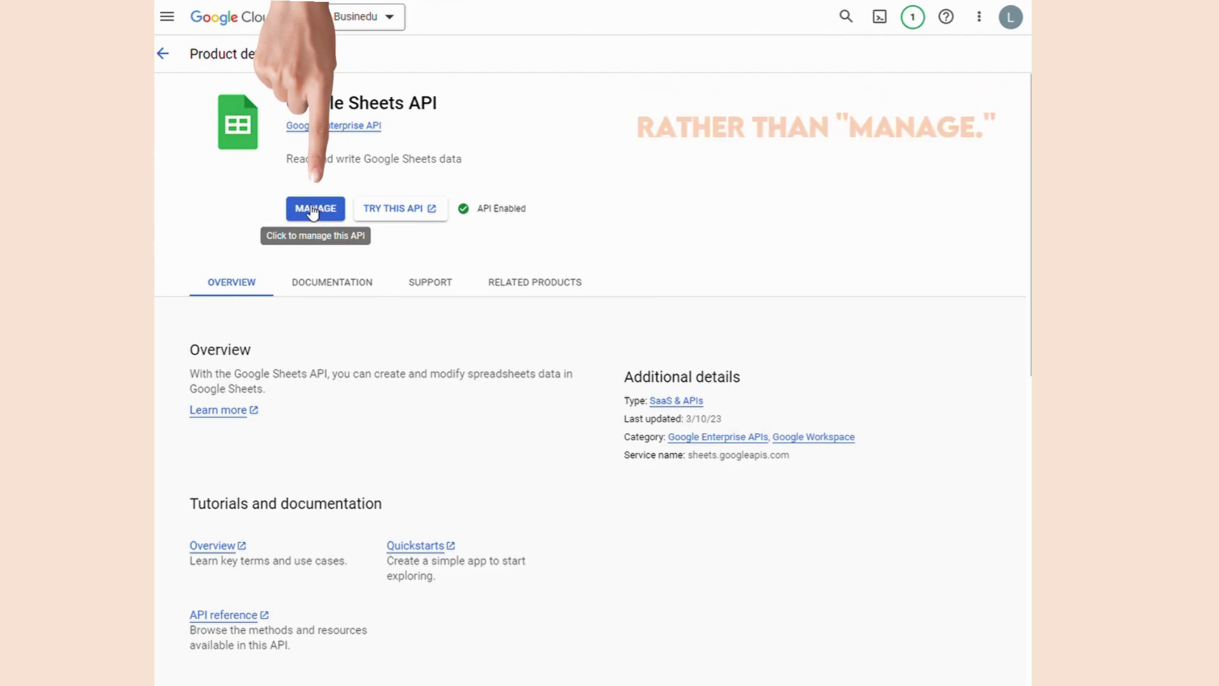
Step: Create a service account named 'gptaipower' from the project's credentials page
{"action": "left_click", "coordinate": [312, 209]}
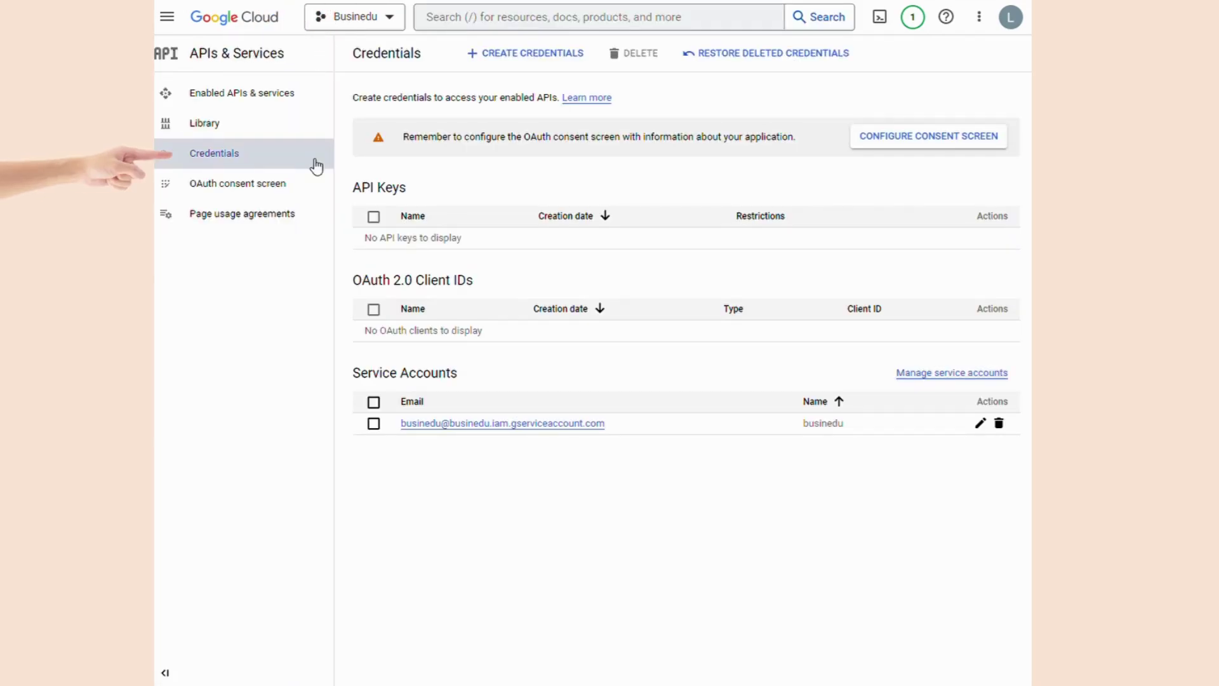
{"action": "left_click", "coordinate": [522, 56]}
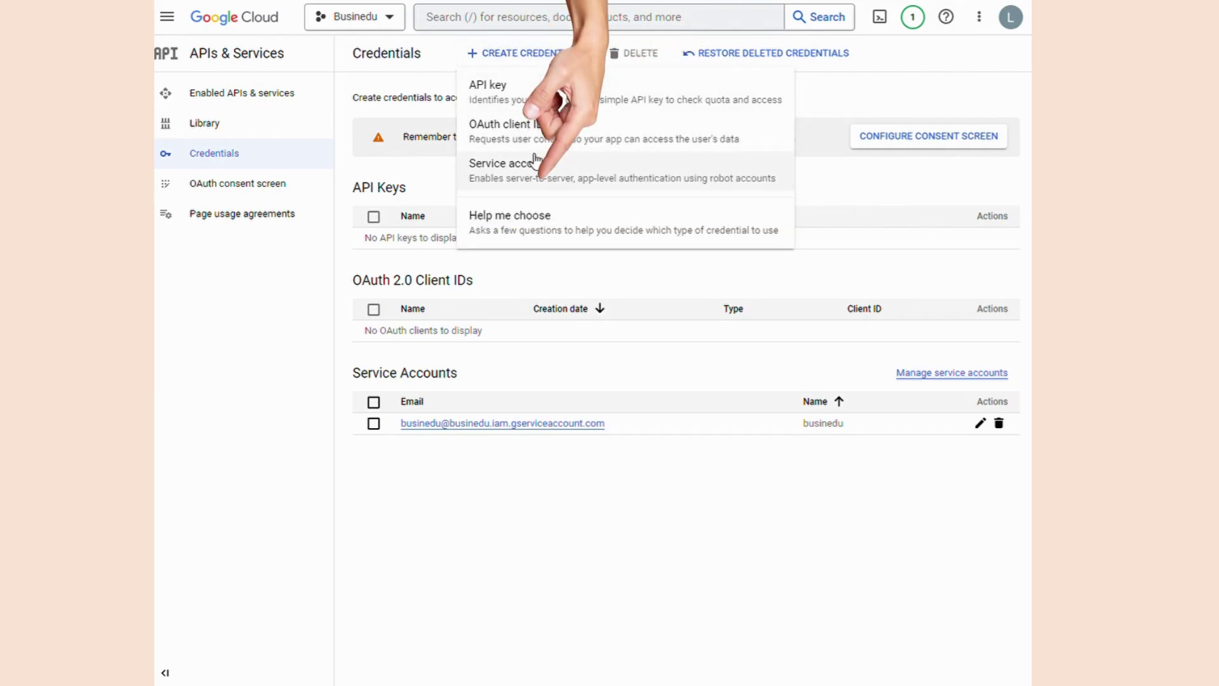
{"action": "left_click", "coordinate": [567, 170]}
{"action": "type", "text": "gptaipower"}
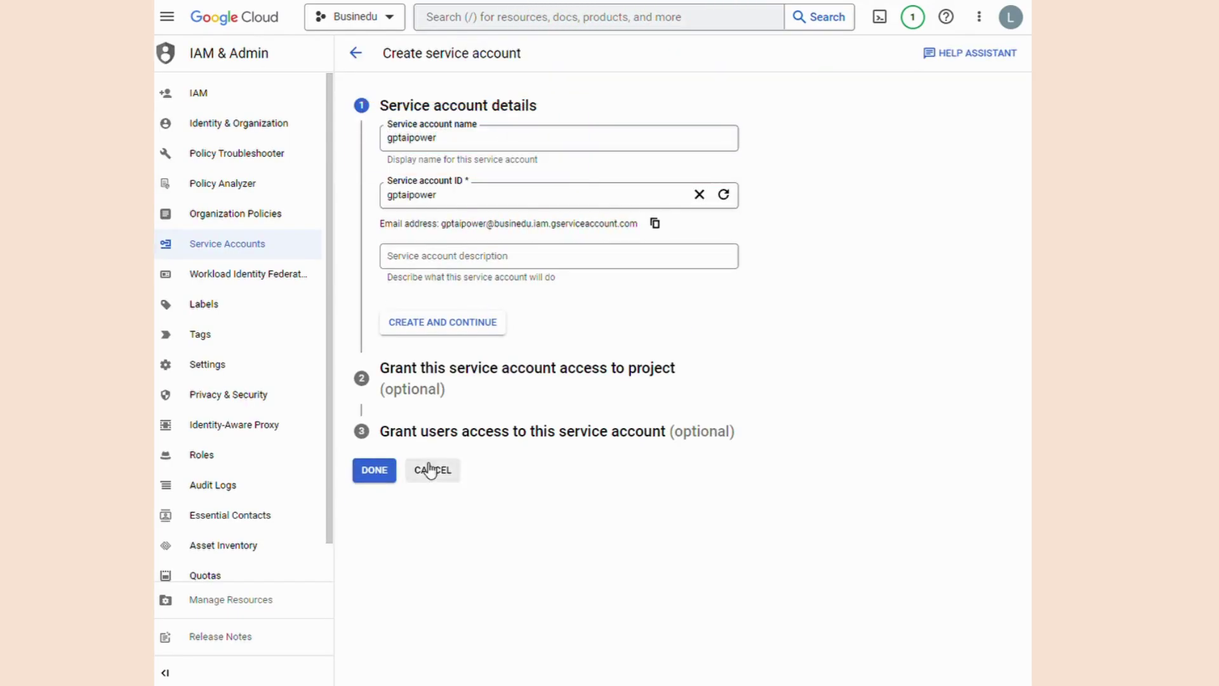
{"action": "left_click", "coordinate": [389, 479]}
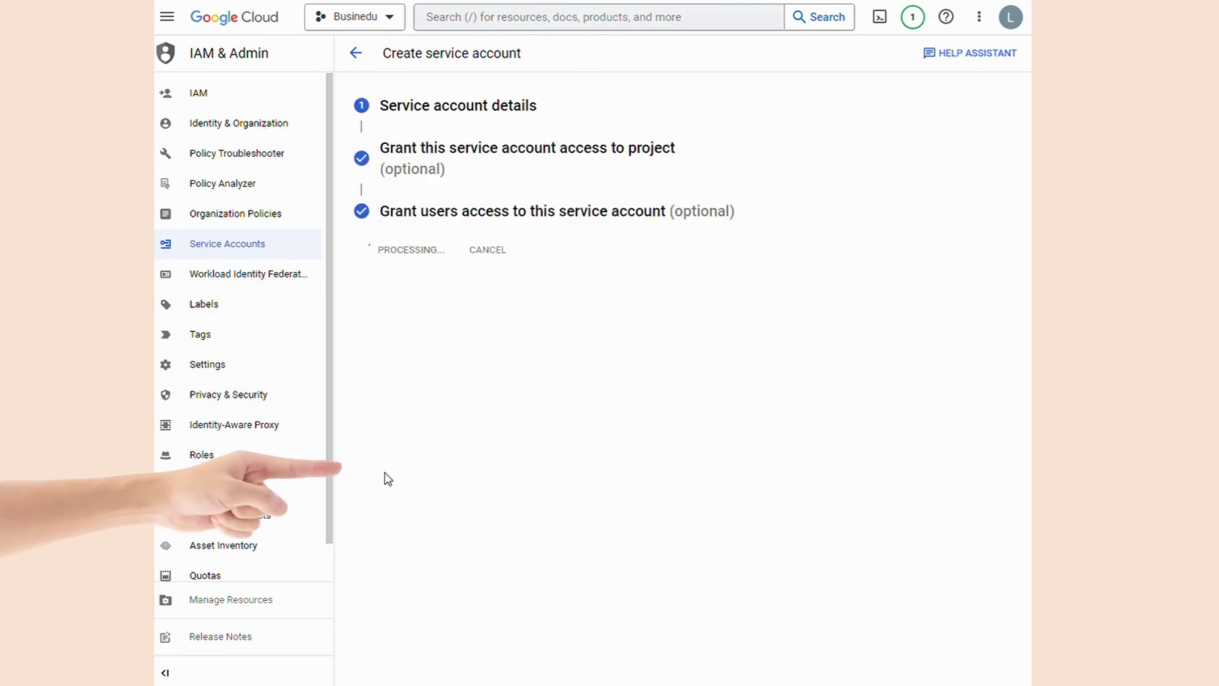
Step: Add a new JSON private key to the gptaipower service account and download it
{"action": "left_click", "coordinate": [549, 445]}
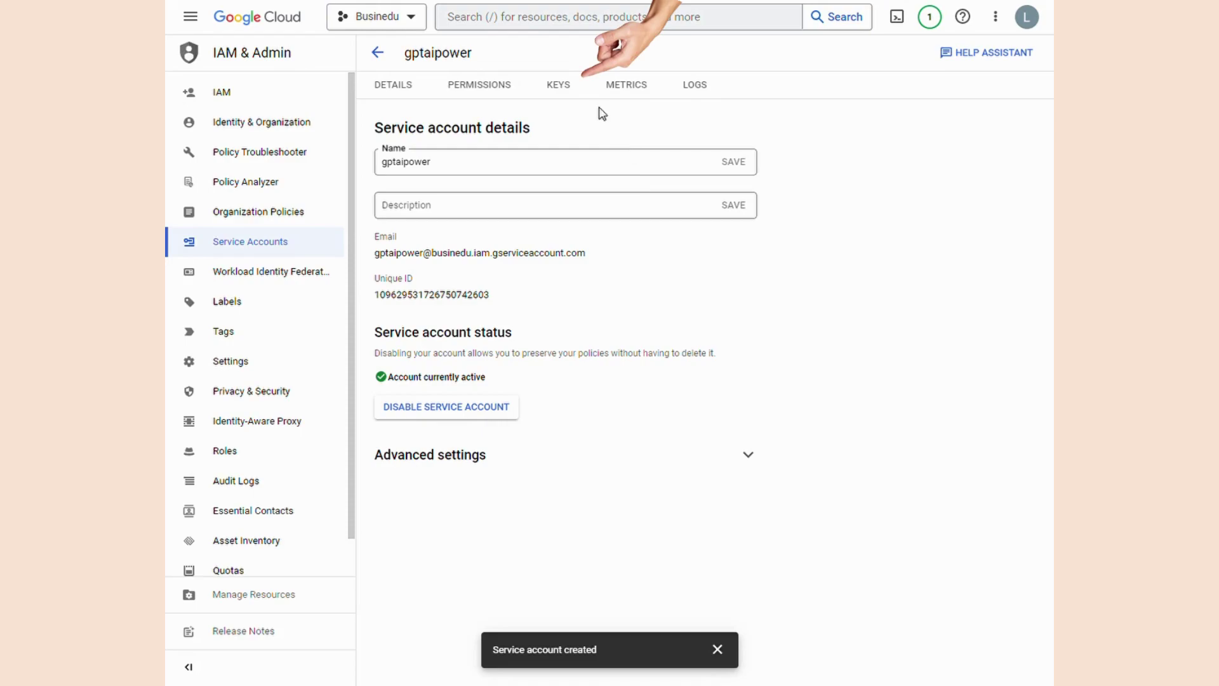
{"action": "left_click", "coordinate": [556, 94]}
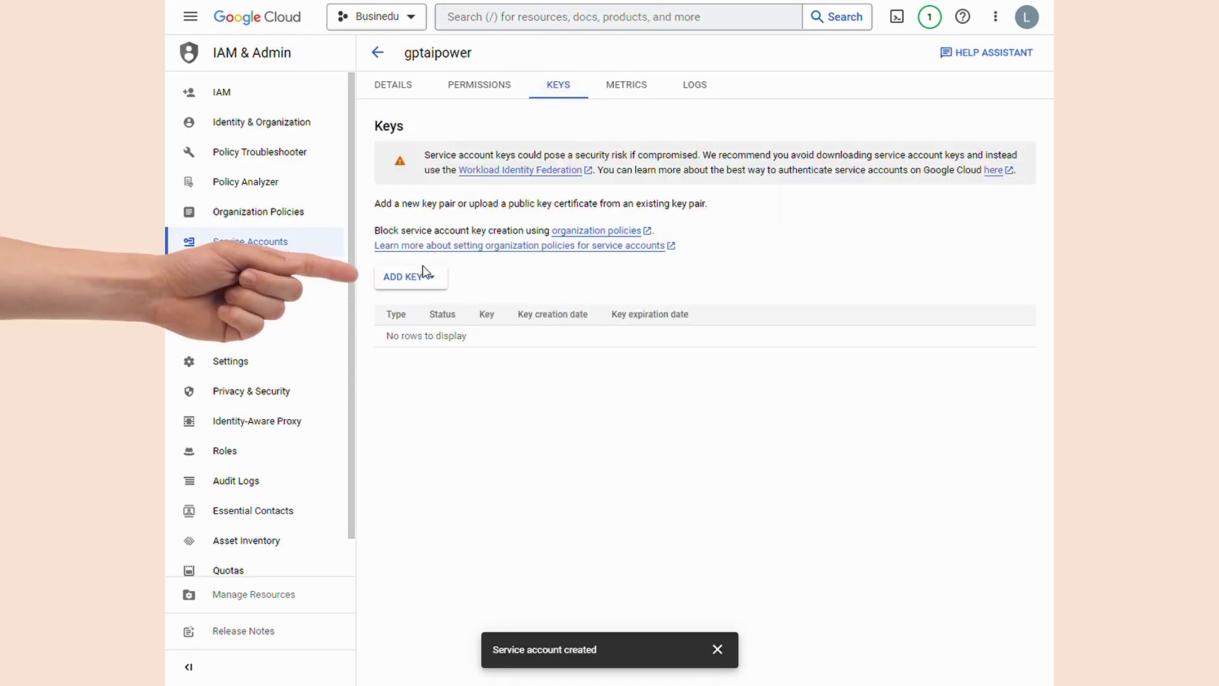
{"action": "left_click", "coordinate": [396, 284]}
{"action": "left_click", "coordinate": [436, 306]}
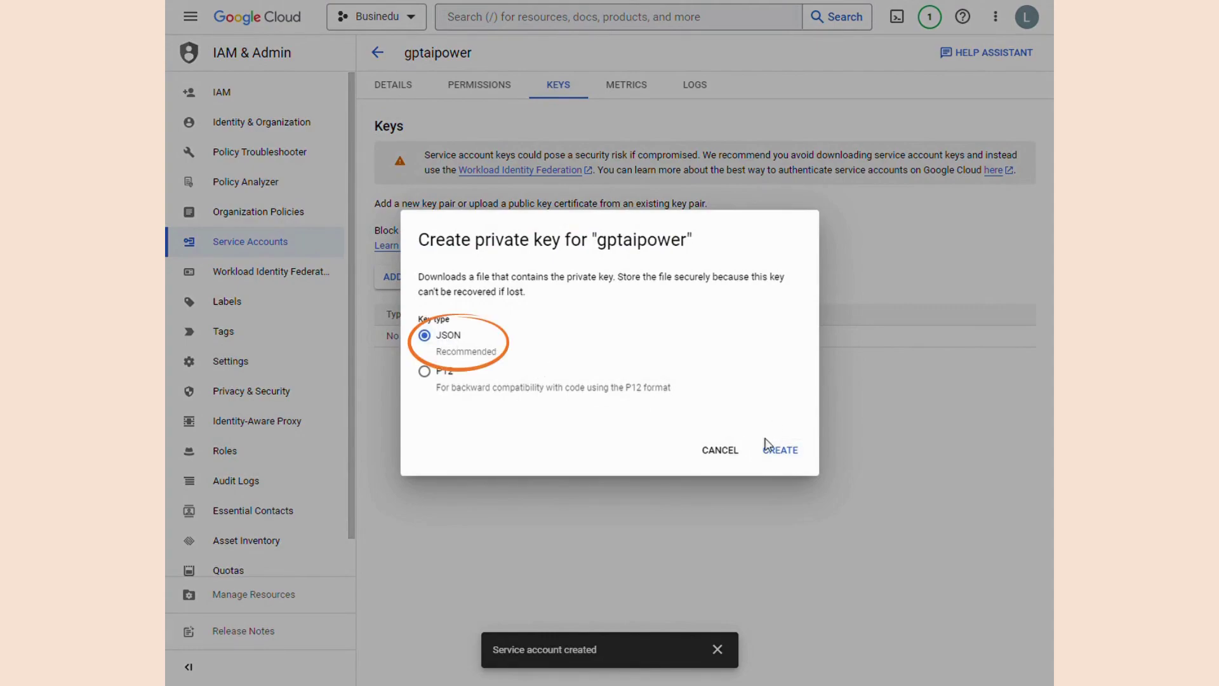
{"action": "left_click", "coordinate": [779, 450]}
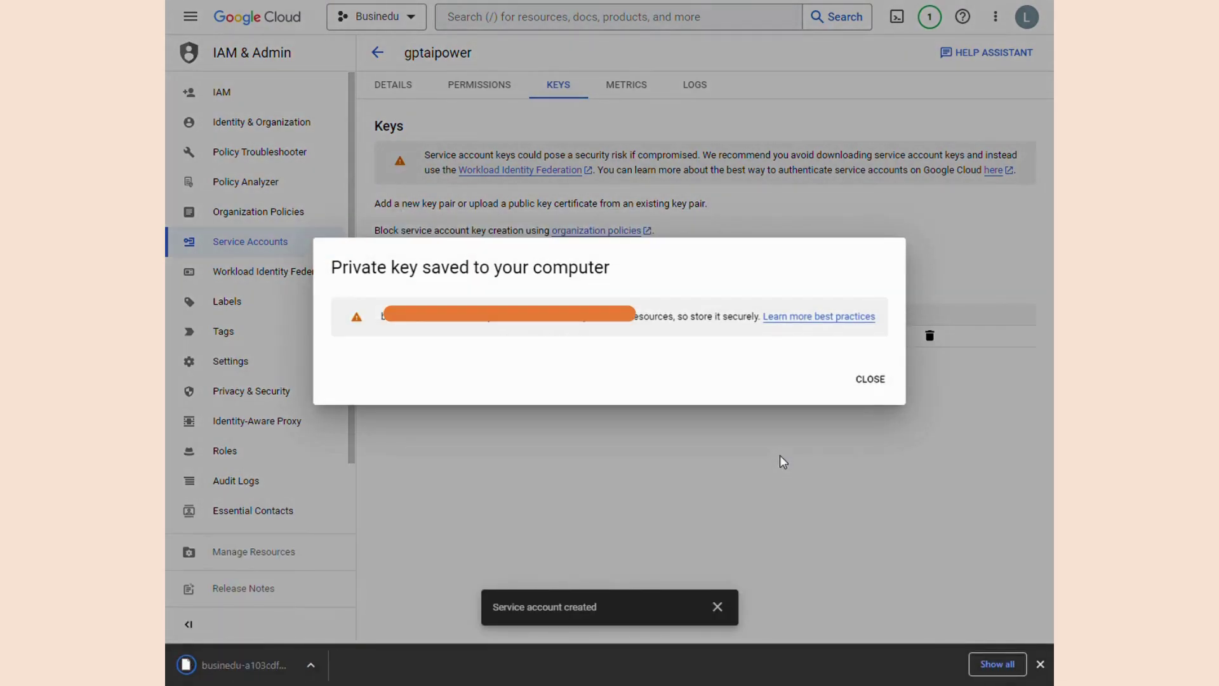
{"action": "left_click", "coordinate": [871, 382]}
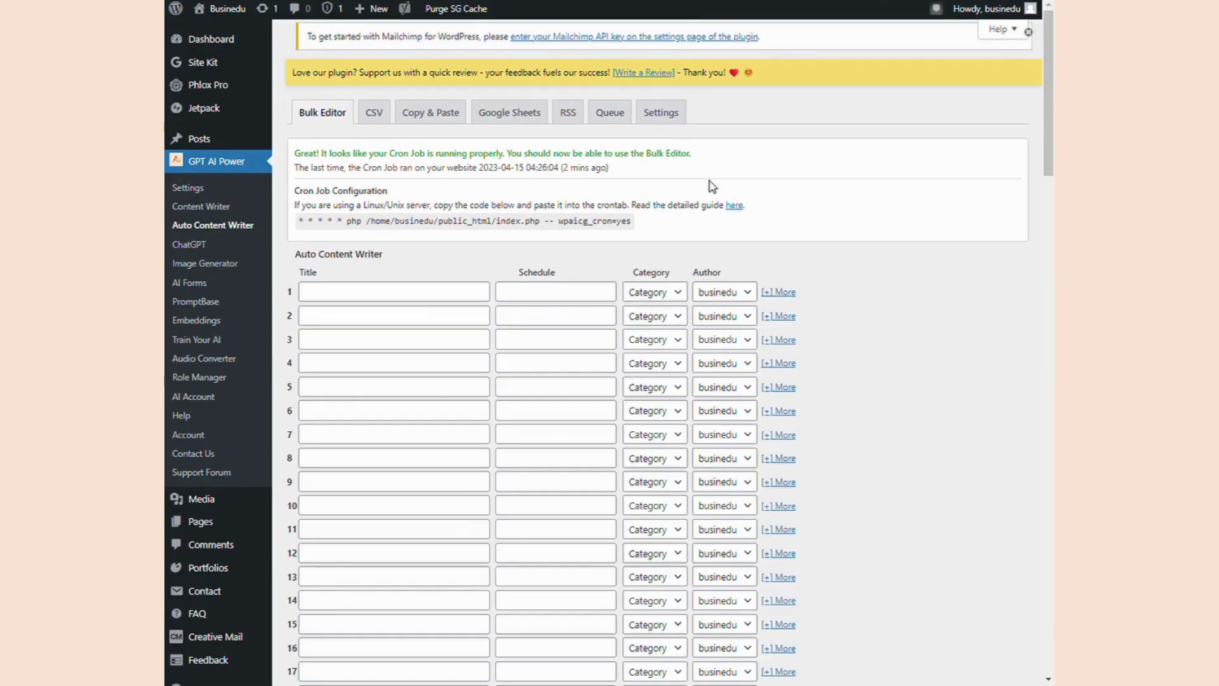
Step: Save GPT AI Power's Google Sheets tab with the uploaded JSON credentials and sheet URL
{"action": "left_click", "coordinate": [508, 83]}
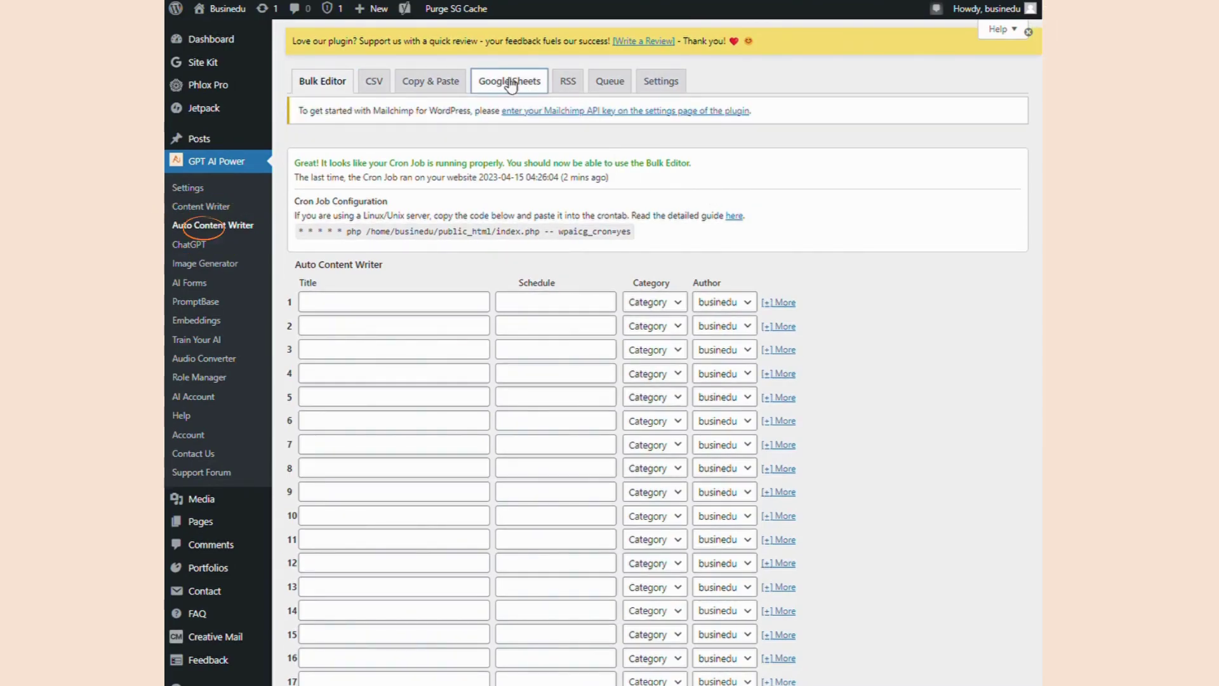
{"action": "scroll", "coordinate": [636, 159], "scroll_direction": "down", "scroll_amount": 2}
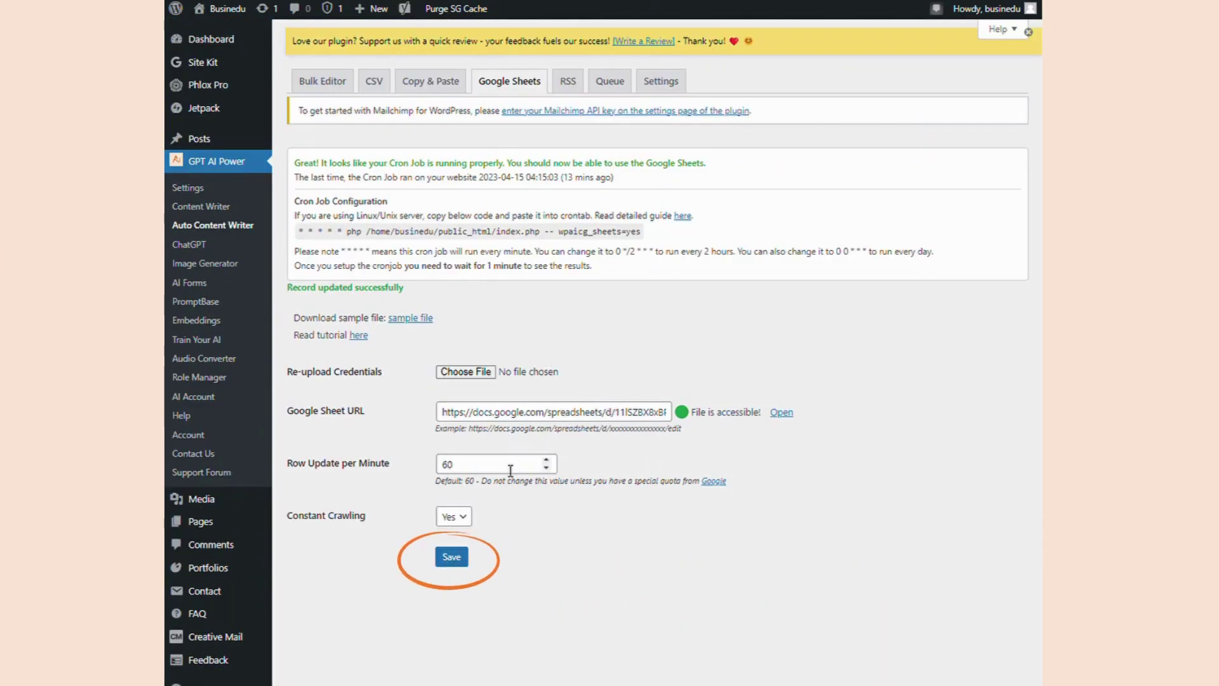
{"action": "left_click", "coordinate": [460, 557]}
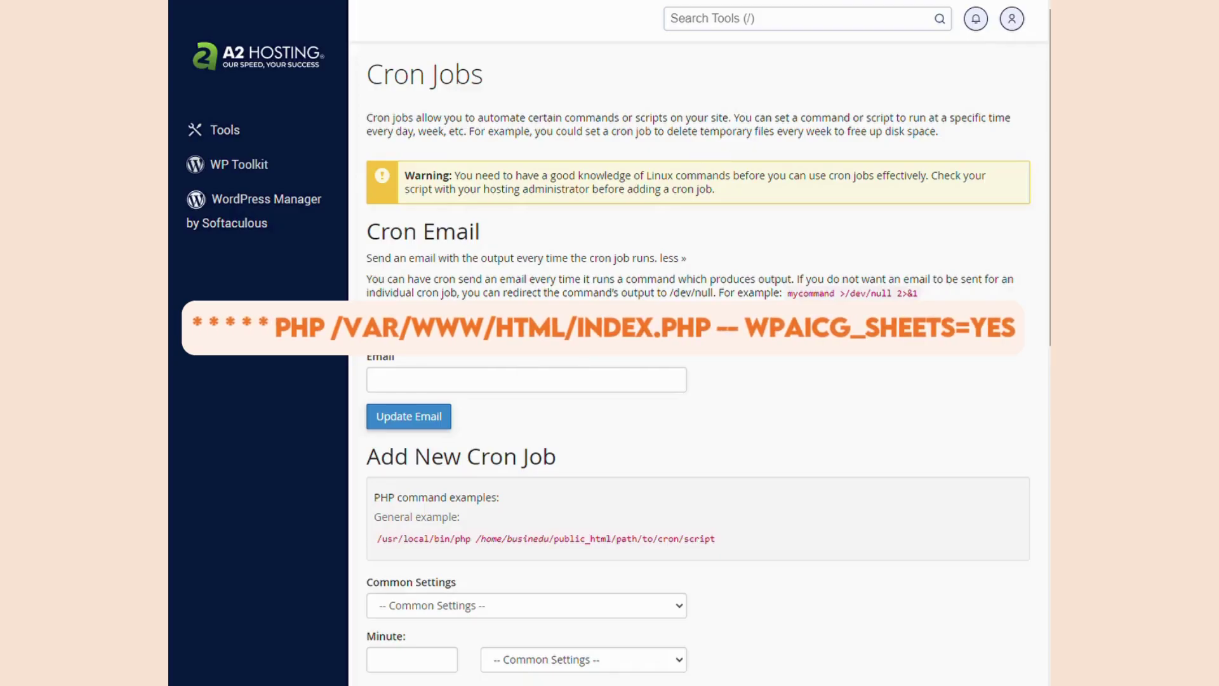
Step: Scroll the cPanel Cron Jobs page down toward the Add New Cron Job section
{"action": "scroll", "coordinate": [1045, 419], "scroll_direction": "down", "scroll_amount": 10}
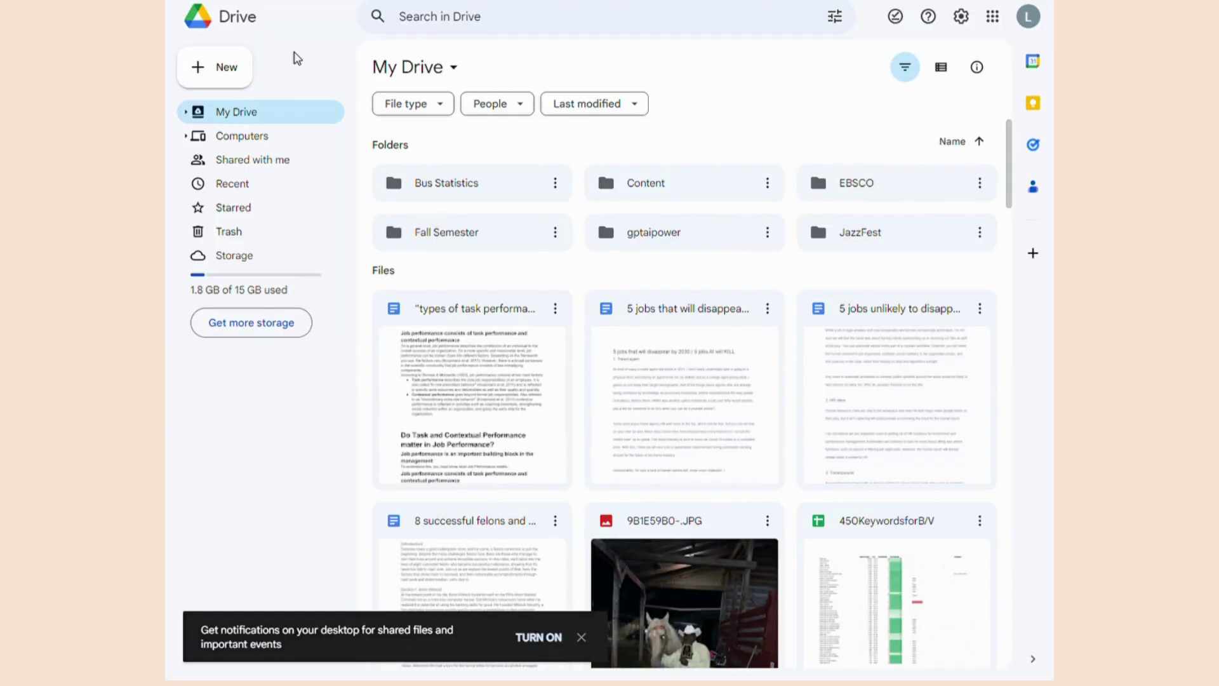
Step: Create a 'gptaipower' Drive folder, copy the service account address, and open the sample sheet's sharing
{"action": "left_click", "coordinate": [239, 71]}
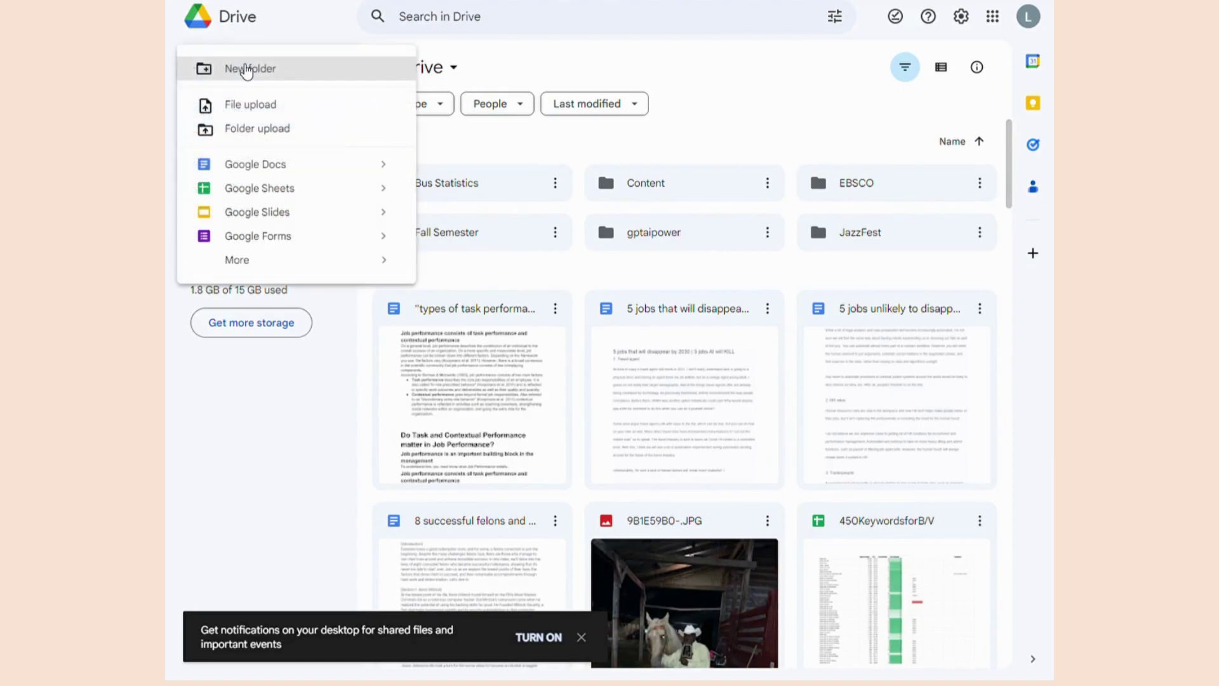
{"action": "left_click", "coordinate": [240, 68]}
{"action": "type", "text": "gptaipower"}
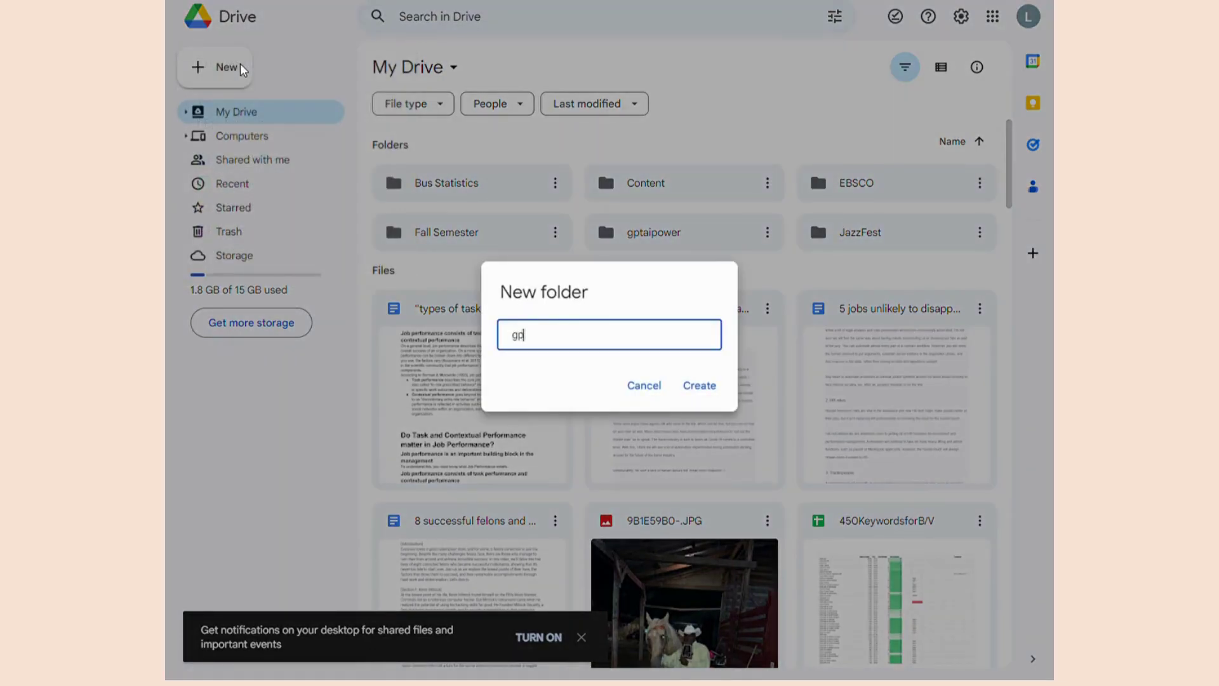
{"action": "key", "text": "Return"}
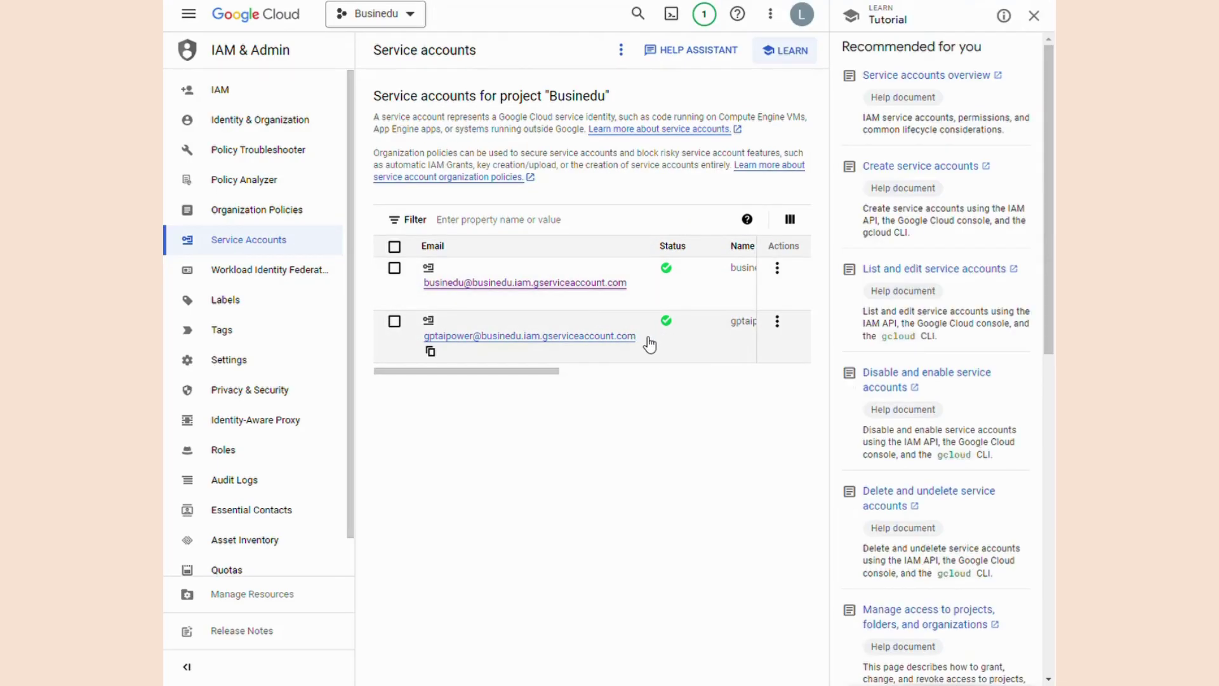
{"action": "left_click_drag", "start_coordinate": [640, 338], "coordinate": [430, 350]}
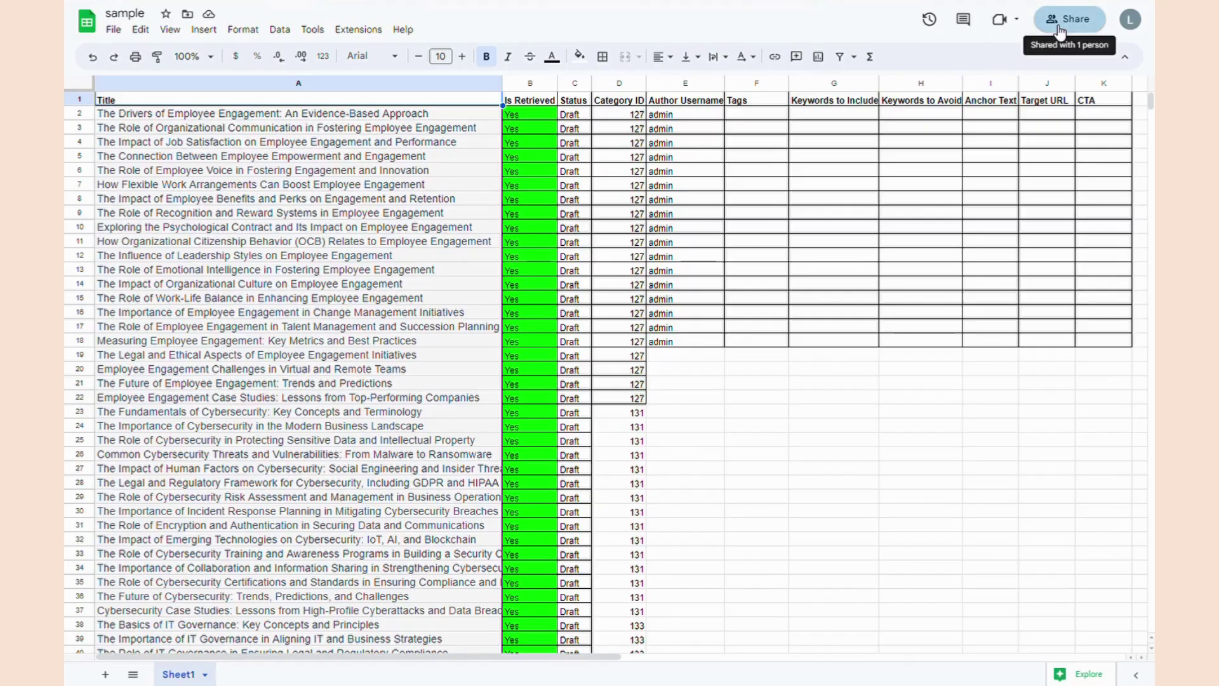
{"action": "left_click", "coordinate": [1067, 19]}
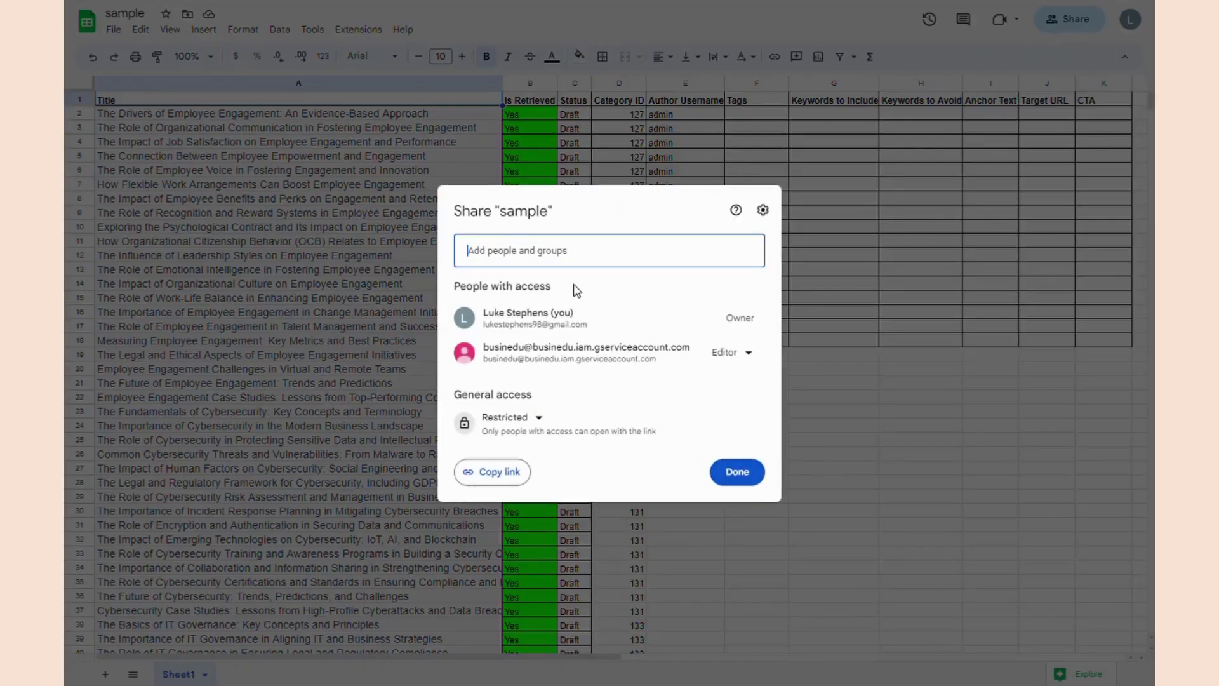
Step: Share the sample spreadsheet with the copied service account address as Editor
{"action": "left_click", "coordinate": [584, 257]}
{"action": "key", "text": "ctrl+v"}
{"action": "left_click", "coordinate": [728, 455]}
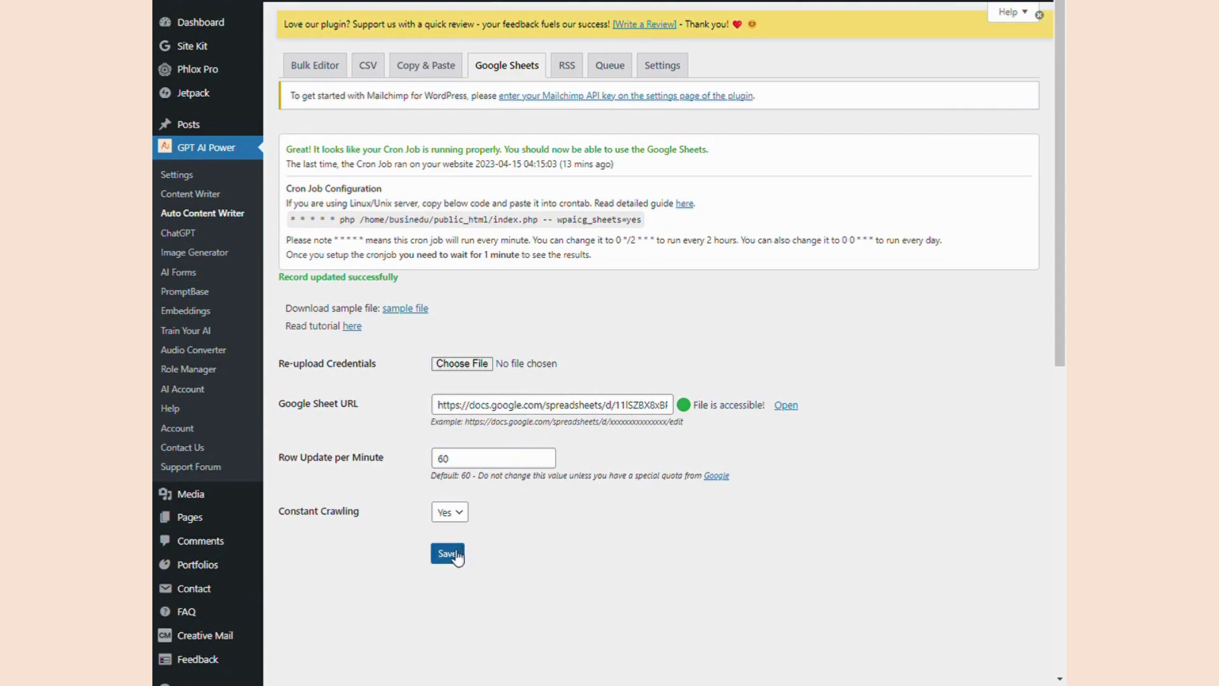
Step: Save the GPT AI Power Google Sheets settings once more
{"action": "left_click", "coordinate": [456, 554]}
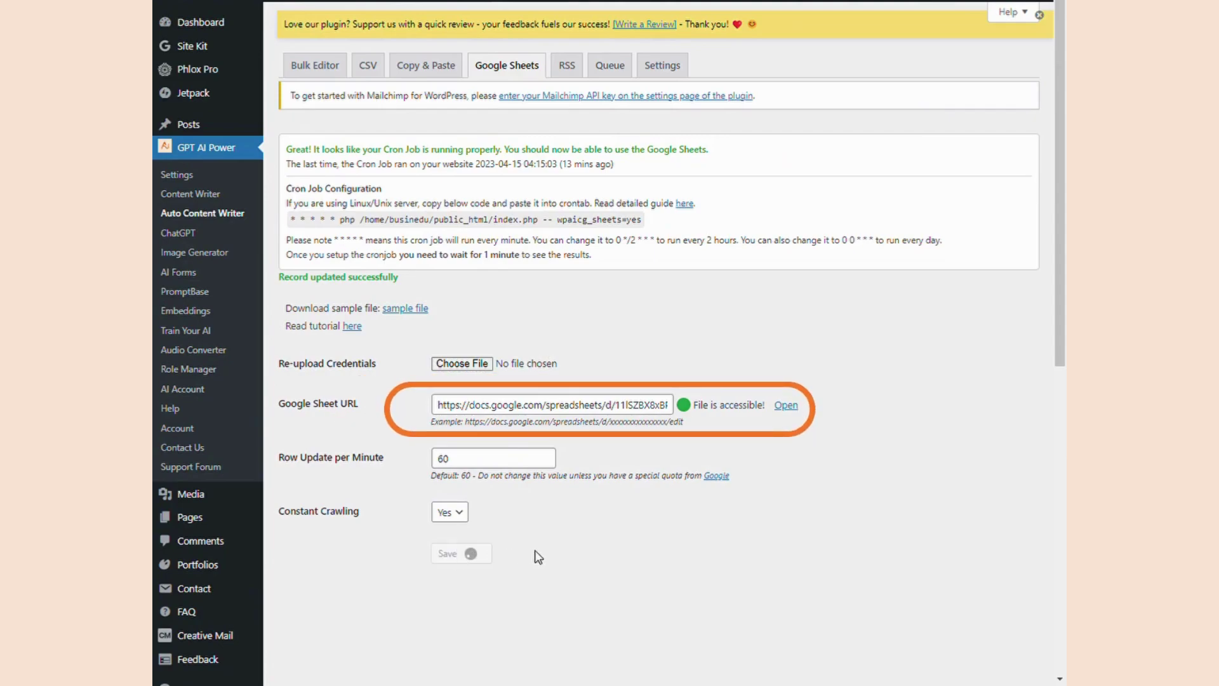